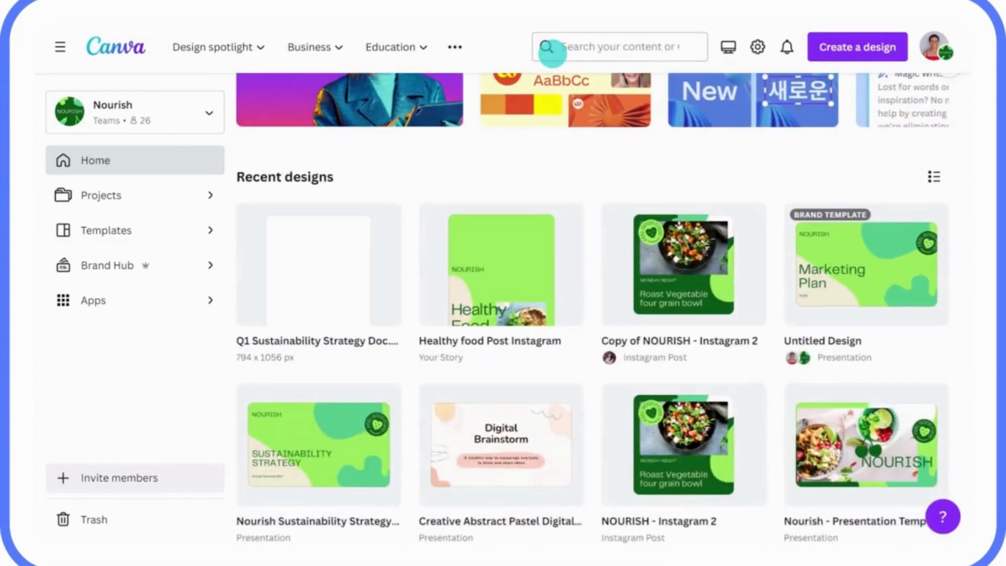
Step: Import the Q1 Sustainability Strategy Doc PDF from the computer and view the import
{"action": "scroll", "coordinate": [639, 72], "scroll_direction": "up", "scroll_amount": 5}
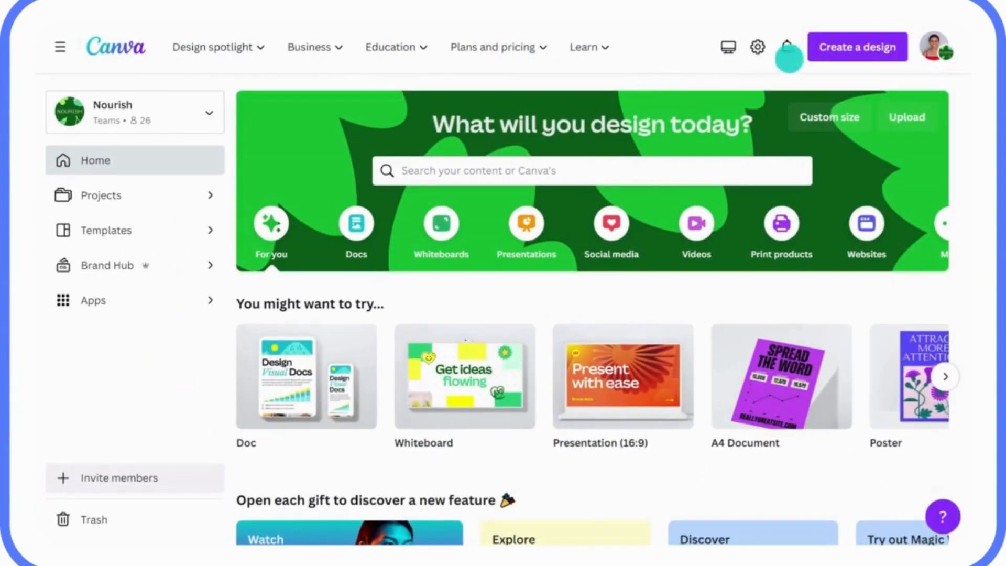
{"action": "left_click", "coordinate": [843, 54]}
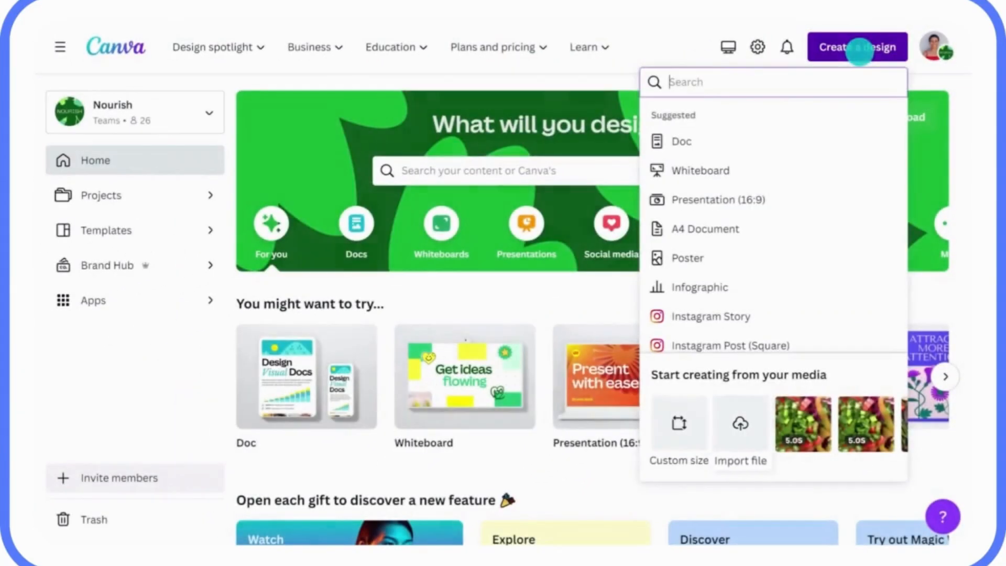
{"action": "left_click", "coordinate": [740, 422]}
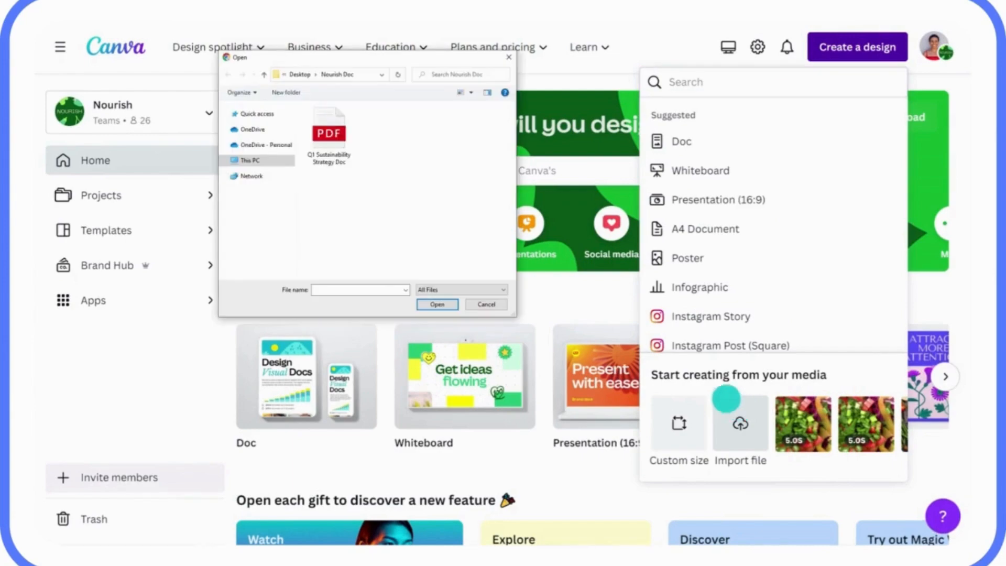
{"action": "left_click", "coordinate": [329, 132]}
{"action": "left_click", "coordinate": [437, 303]}
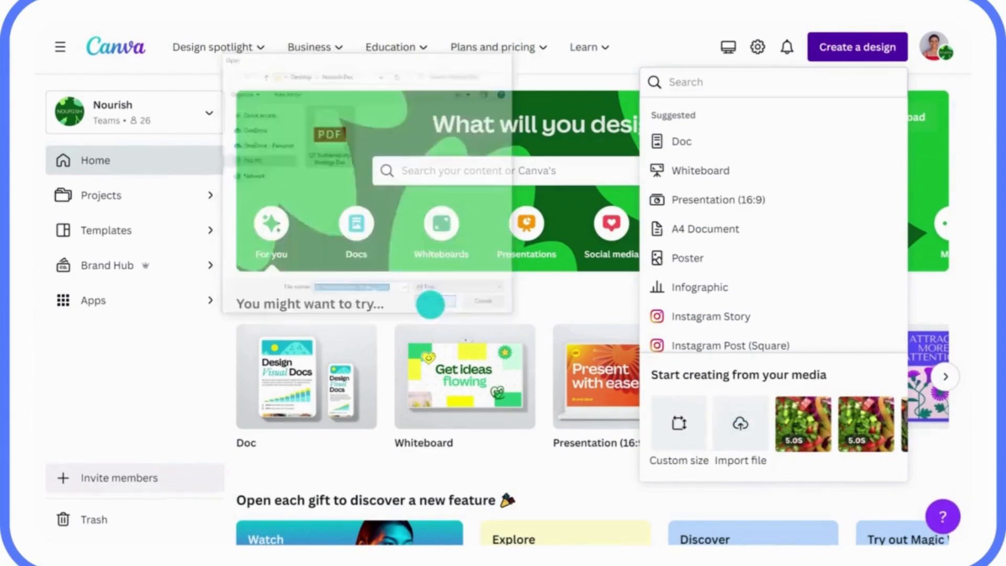
{"action": "left_click", "coordinate": [551, 50]}
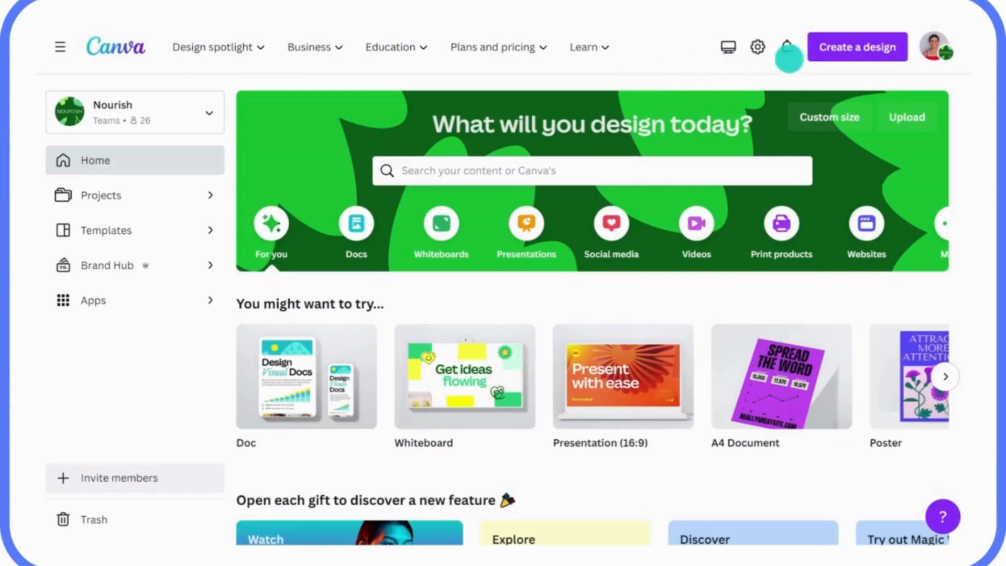
Step: Import the Q1 Sustainability Strategy Doc PDF again and view it among recent designs
{"action": "left_click", "coordinate": [843, 57]}
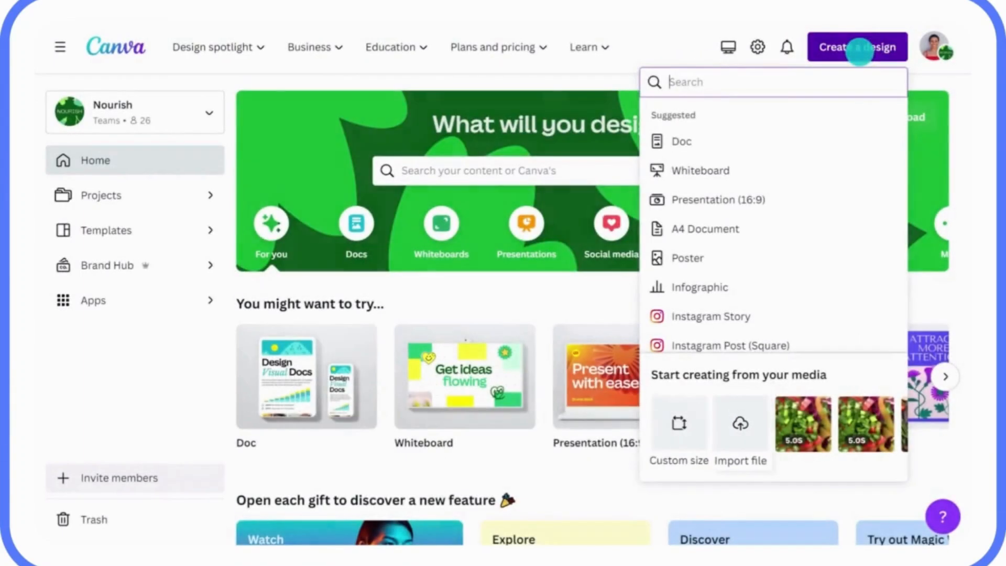
{"action": "left_click", "coordinate": [740, 414]}
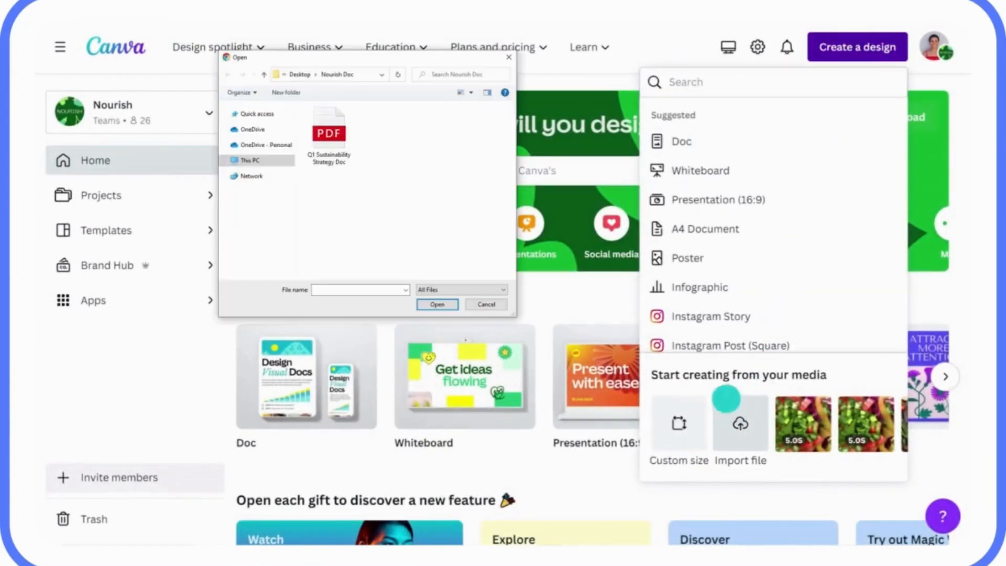
{"action": "left_click", "coordinate": [329, 132]}
{"action": "left_click", "coordinate": [430, 304]}
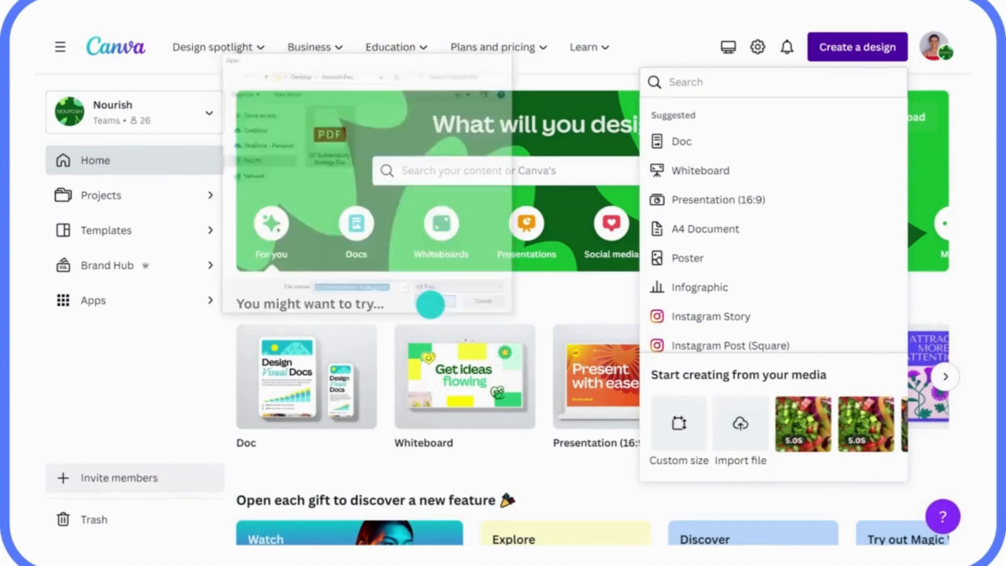
{"action": "left_click", "coordinate": [553, 50]}
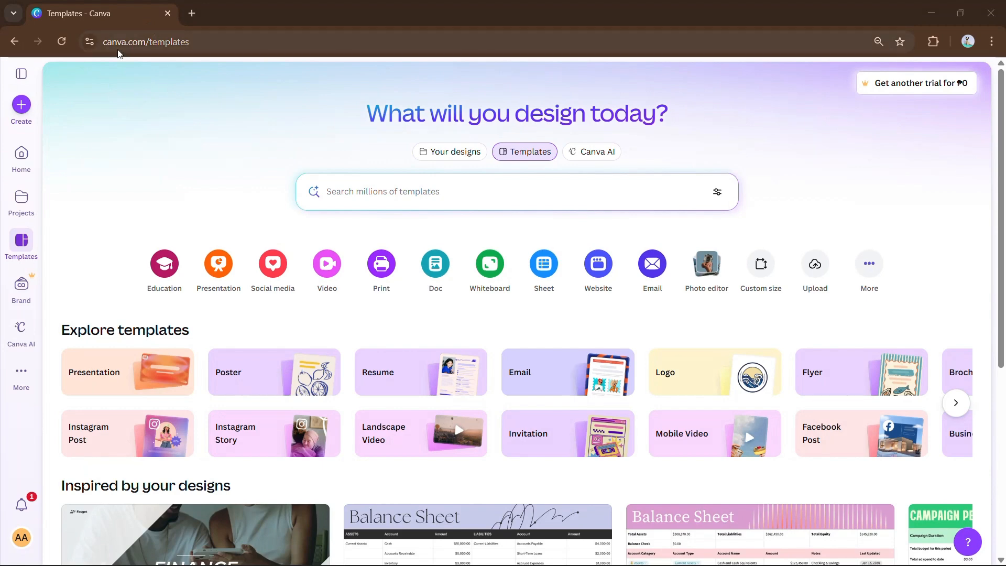
Step: Start a new blank Instagram Post (4:5) design
{"action": "left_click", "coordinate": [29, 107]}
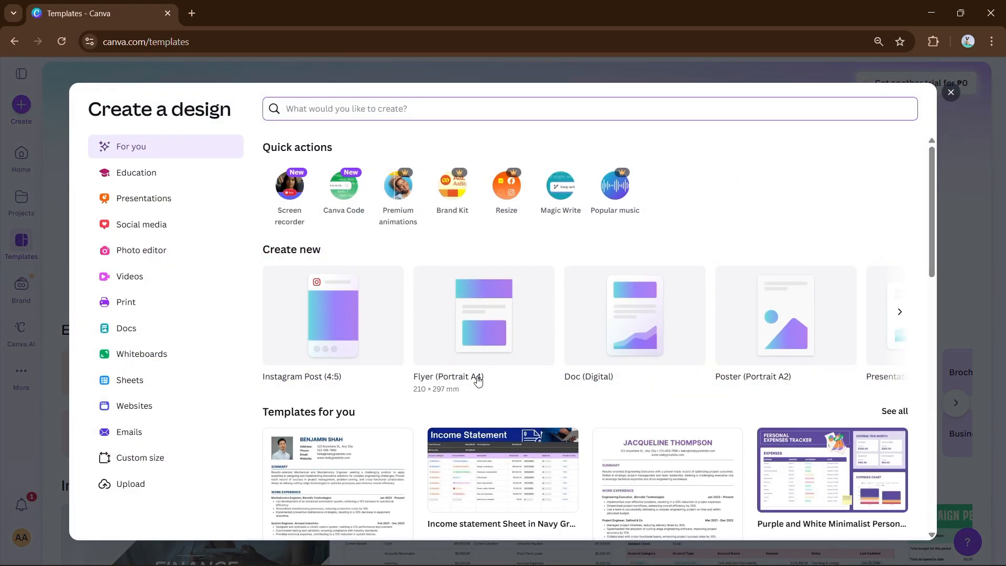
{"action": "left_click", "coordinate": [776, 349]}
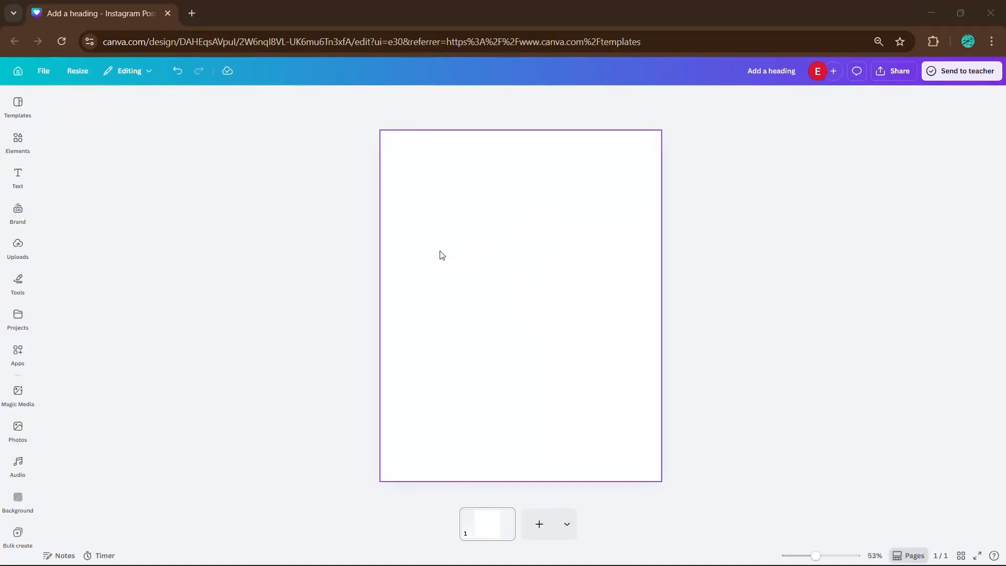
Step: Add an 'Add a heading' text box, hide the Text panel and show its Effects list
{"action": "left_click", "coordinate": [14, 182]}
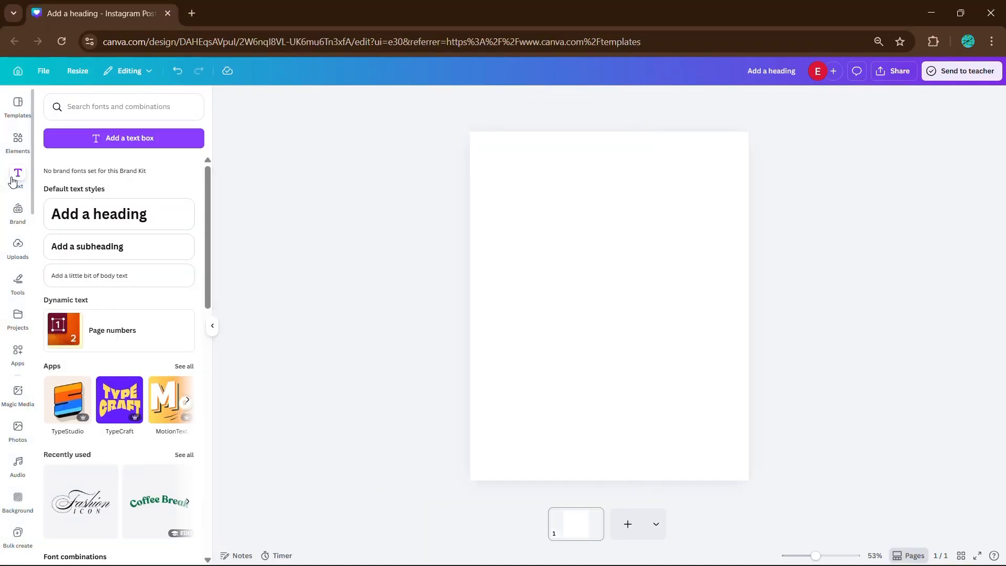
{"action": "left_click", "coordinate": [113, 219]}
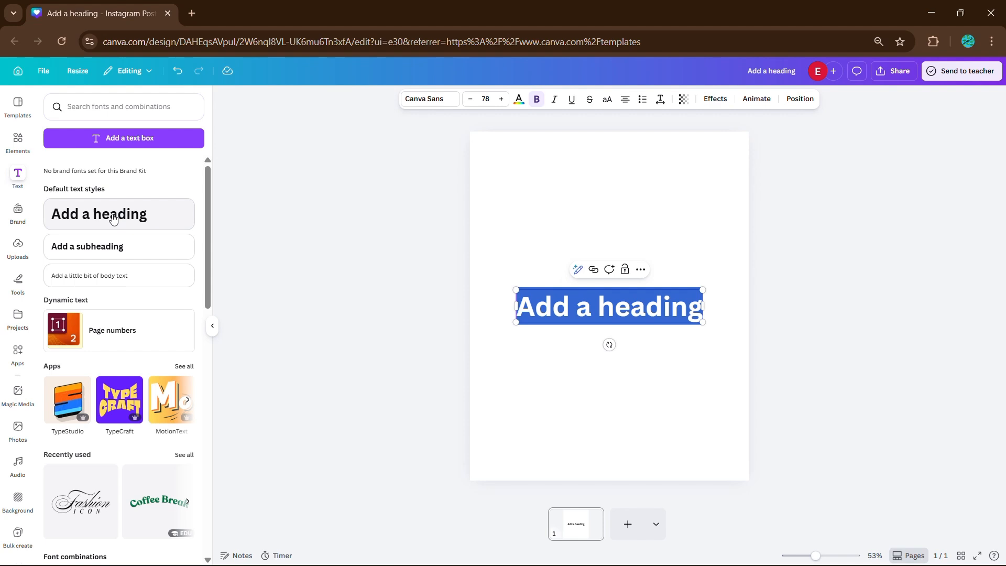
{"action": "left_click", "coordinate": [214, 329]}
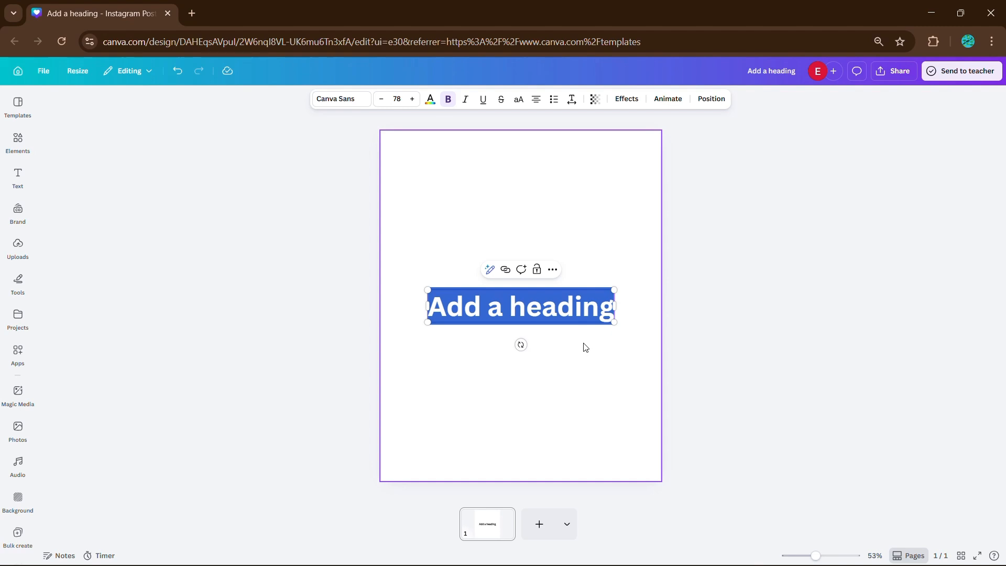
{"action": "left_click", "coordinate": [642, 102]}
{"action": "key", "text": "ctrl+0"}
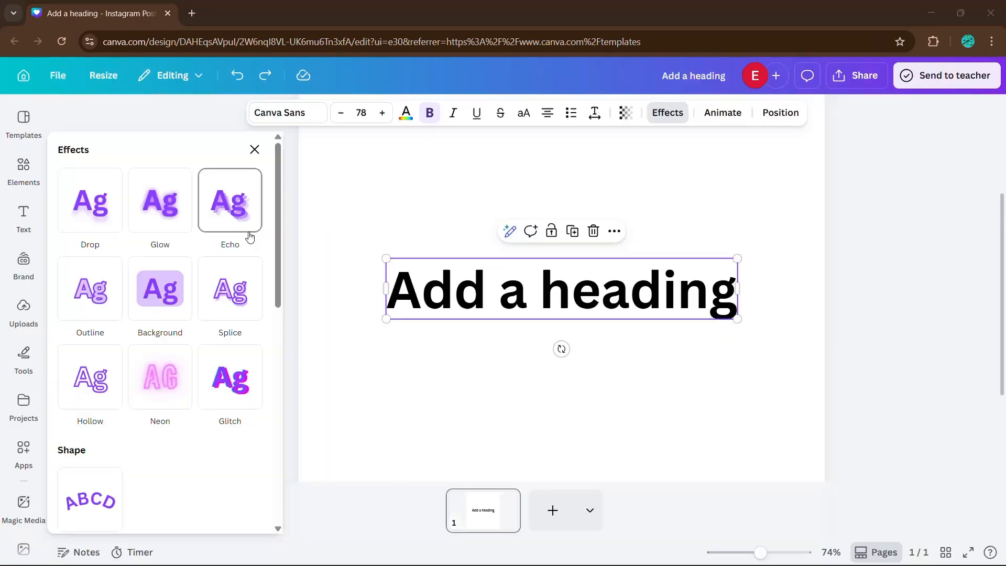
Step: Try Drop shadow, Glow, then Echo with a purple echo colour on the heading
{"action": "left_click", "coordinate": [59, 217]}
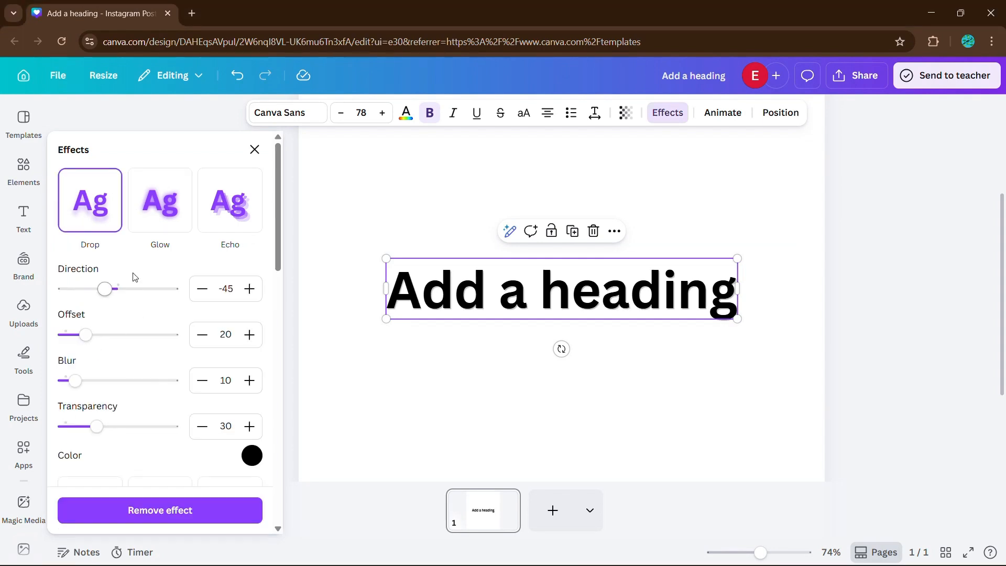
{"action": "scroll", "coordinate": [152, 313], "scroll_direction": "down", "scroll_amount": 1}
{"action": "scroll", "coordinate": [152, 314], "scroll_direction": "up", "scroll_amount": 1}
{"action": "left_click", "coordinate": [160, 200]}
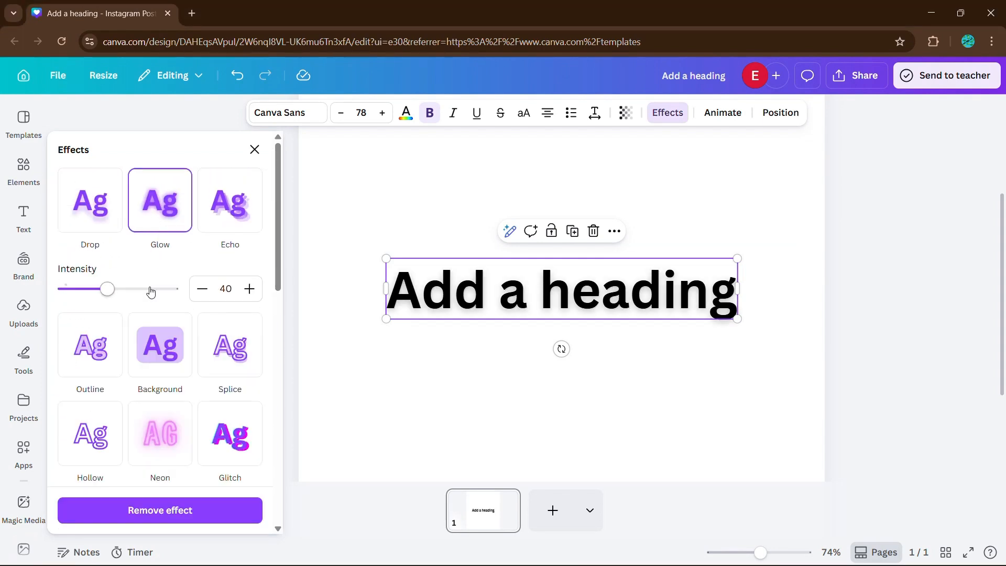
{"action": "left_click", "coordinate": [226, 212]}
{"action": "scroll", "coordinate": [106, 309], "scroll_direction": "down", "scroll_amount": 1}
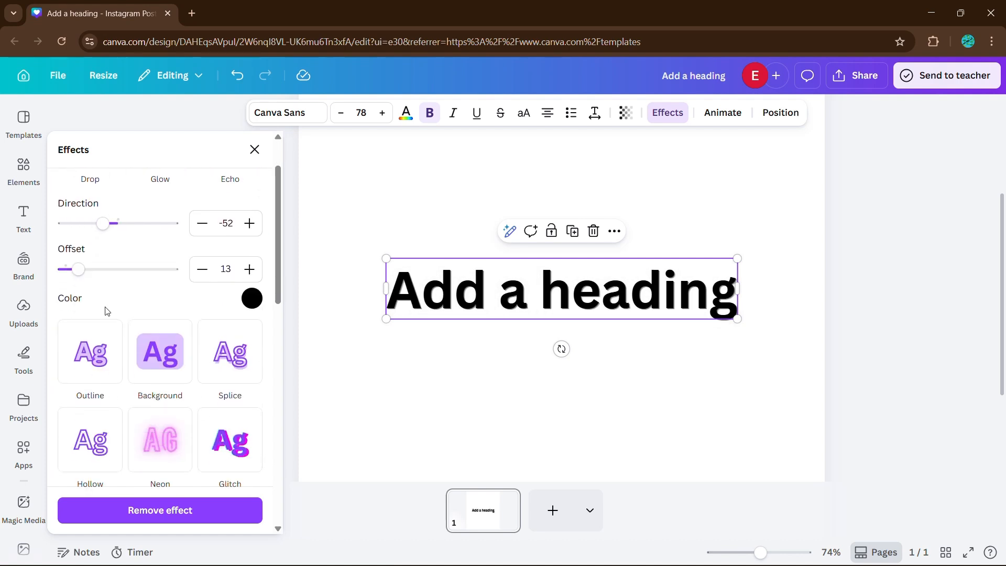
{"action": "scroll", "coordinate": [162, 294], "scroll_direction": "up", "scroll_amount": 1}
{"action": "left_click", "coordinate": [252, 363]}
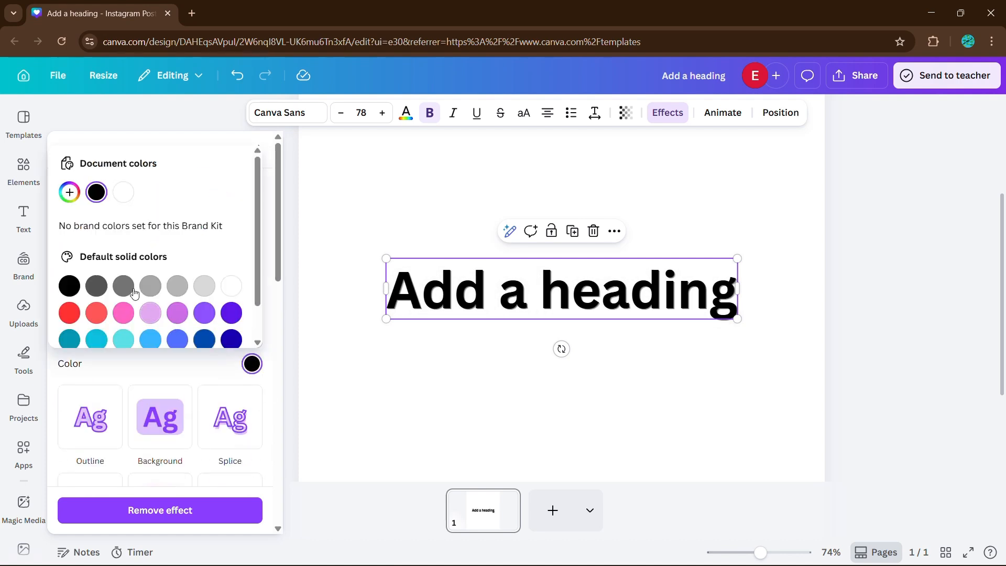
{"action": "left_click", "coordinate": [177, 313]}
{"action": "left_click", "coordinate": [180, 363]}
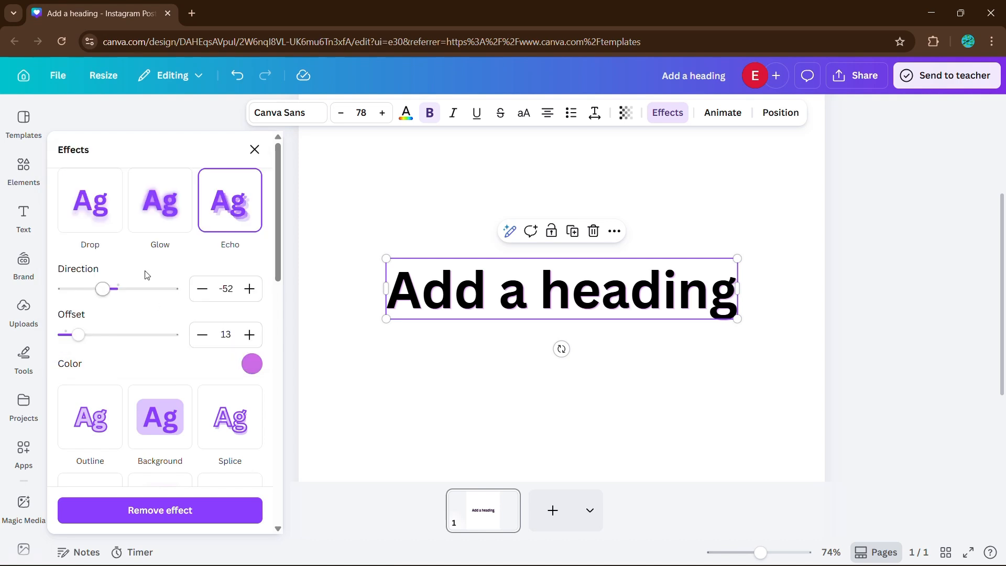
{"action": "scroll", "coordinate": [135, 307], "scroll_direction": "down", "scroll_amount": 1}
Step: Try the Outline, Neon, Background, Splice, Hollow and Glitch effects on the heading
{"action": "left_click", "coordinate": [115, 341]}
{"action": "left_click", "coordinate": [159, 394]}
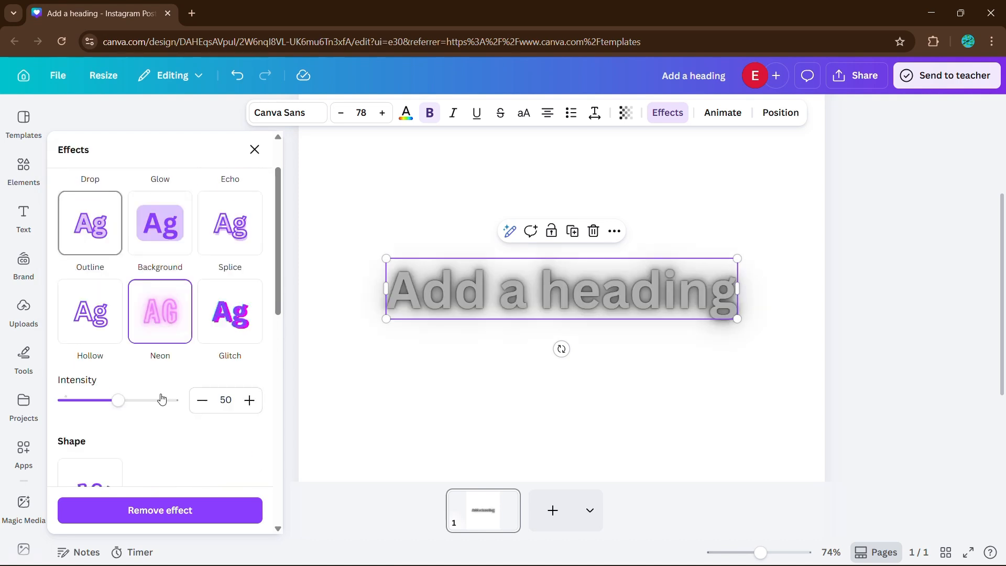
{"action": "left_click", "coordinate": [152, 234]}
{"action": "left_click", "coordinate": [229, 224]}
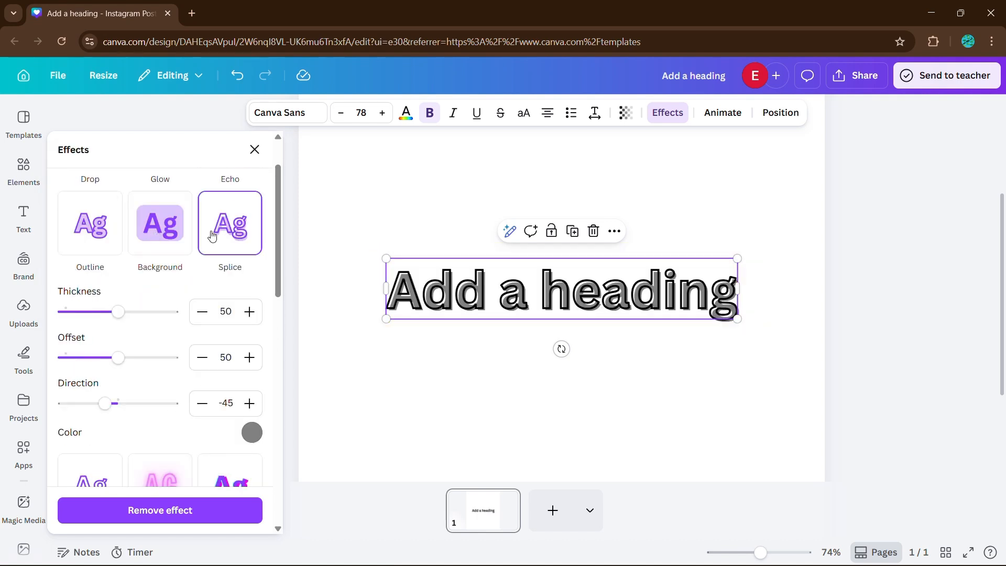
{"action": "scroll", "coordinate": [157, 314], "scroll_direction": "down", "scroll_amount": 3}
{"action": "left_click", "coordinate": [84, 364]}
{"action": "left_click", "coordinate": [228, 352]}
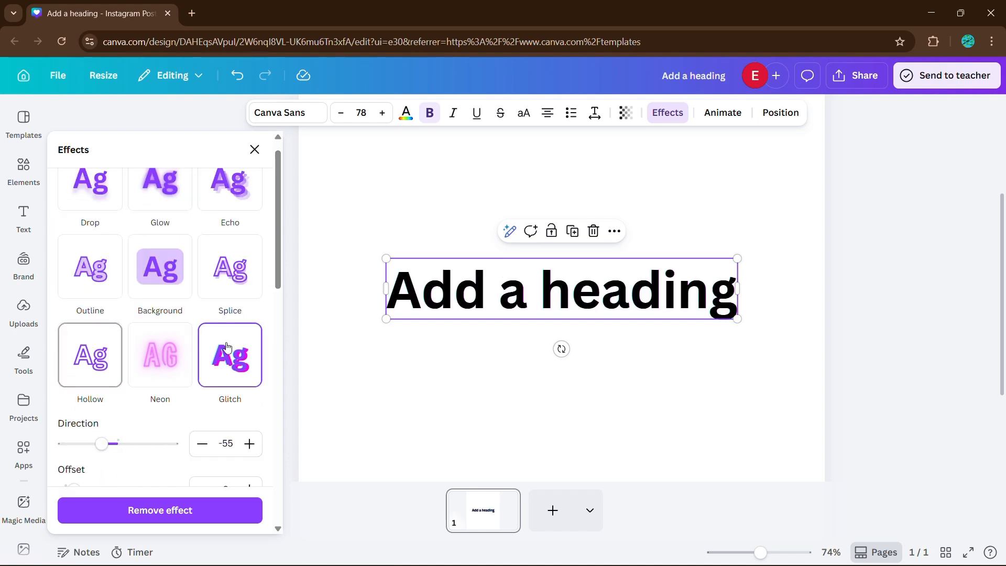
{"action": "scroll", "coordinate": [141, 369], "scroll_direction": "down", "scroll_amount": 2}
{"action": "scroll", "coordinate": [146, 400], "scroll_direction": "down", "scroll_amount": 2}
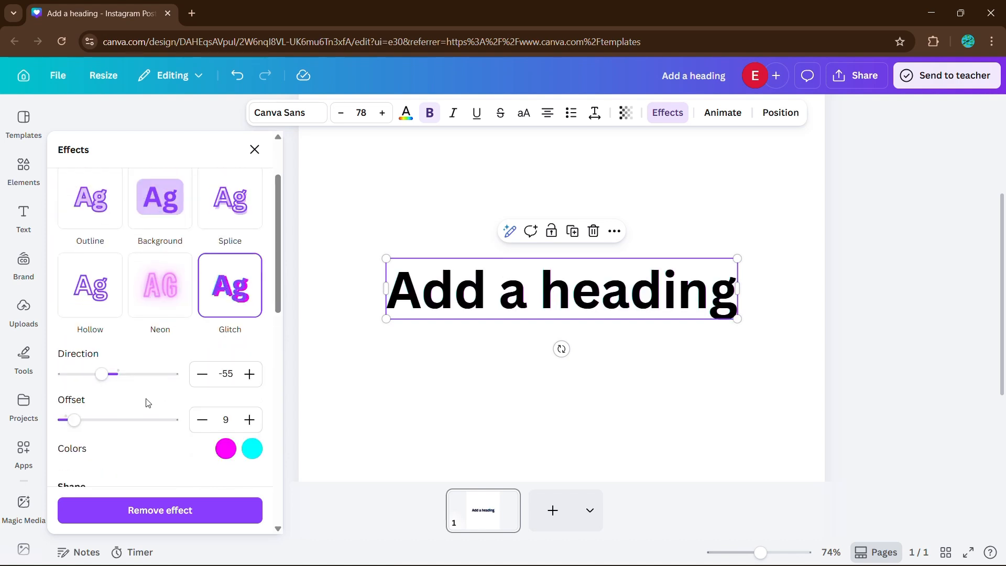
{"action": "scroll", "coordinate": [147, 399], "scroll_direction": "up", "scroll_amount": 3}
Step: Try Glow, Drop and Neon again, removing each so the heading is plain black
{"action": "left_click", "coordinate": [136, 220]}
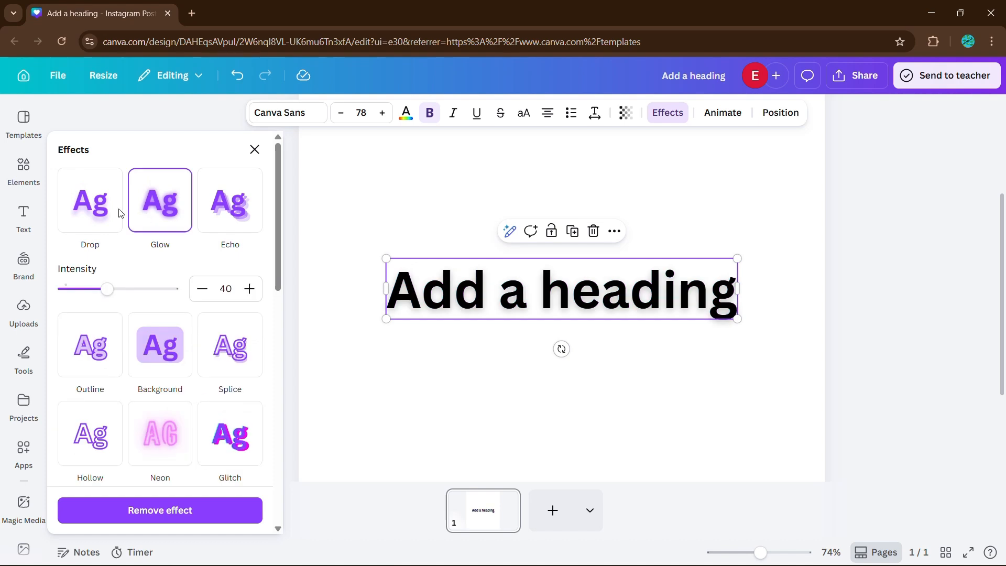
{"action": "left_click", "coordinate": [90, 210]}
{"action": "left_click", "coordinate": [82, 207]}
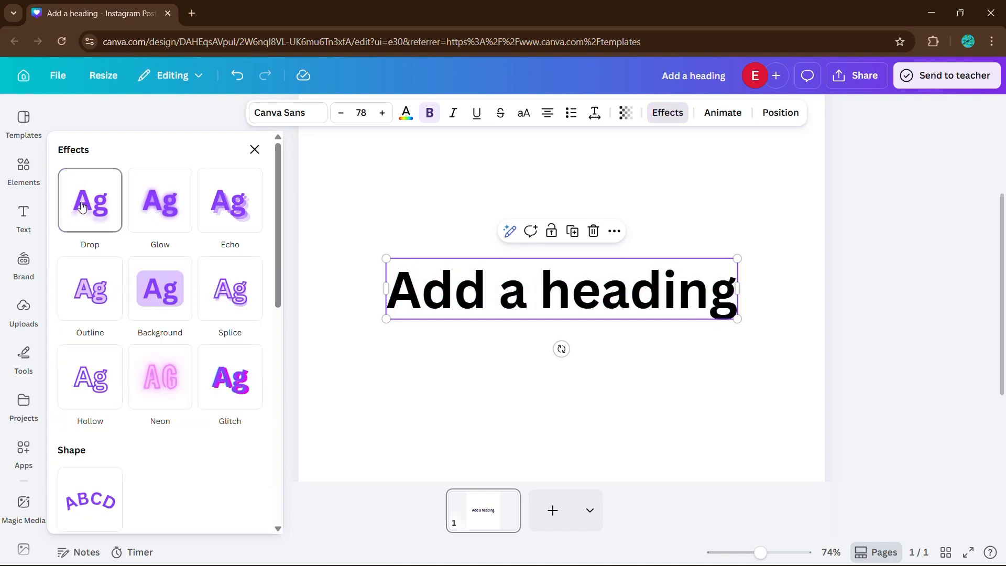
{"action": "left_click", "coordinate": [187, 408]}
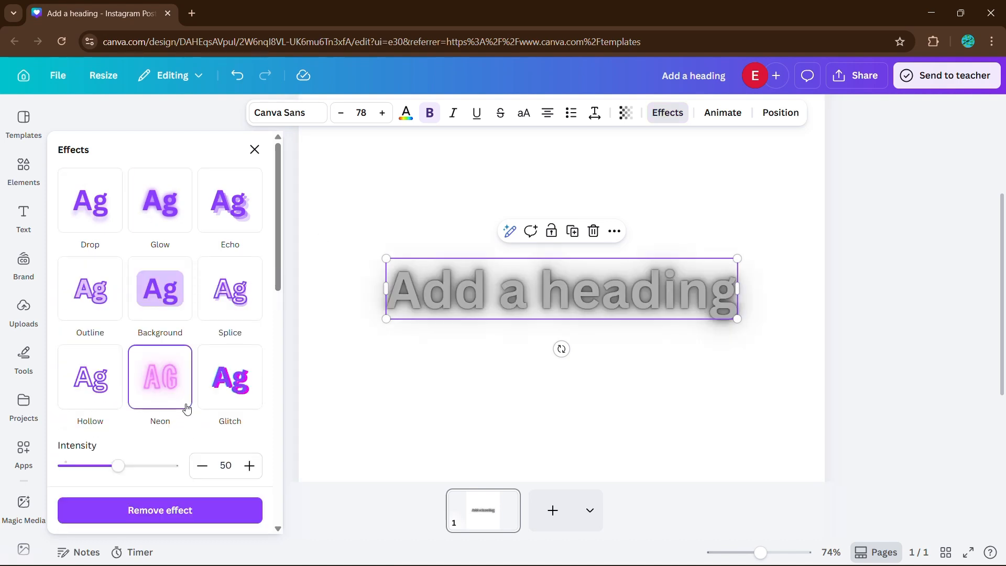
{"action": "left_click", "coordinate": [185, 411]}
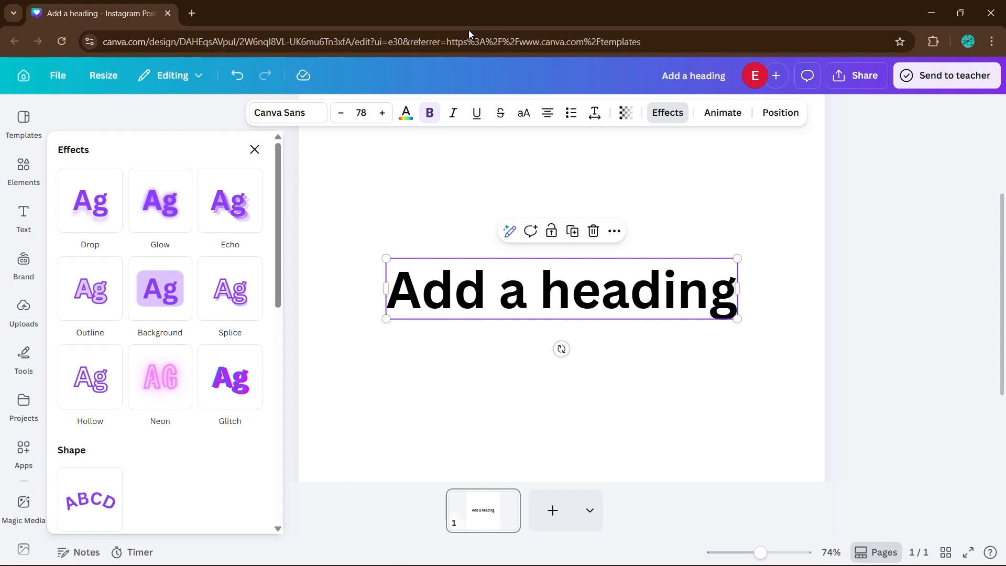
Step: Try Neon Lights and Neon on the heading, then remove both
{"action": "scroll", "coordinate": [209, 408], "scroll_direction": "down", "scroll_amount": 6}
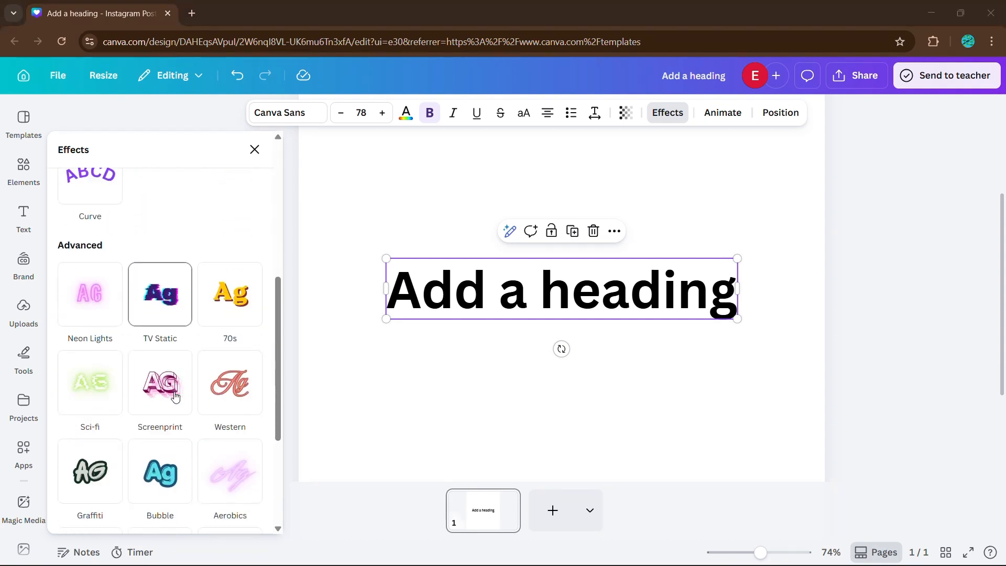
{"action": "scroll", "coordinate": [173, 393], "scroll_direction": "down", "scroll_amount": 3}
{"action": "scroll", "coordinate": [165, 366], "scroll_direction": "up", "scroll_amount": 2}
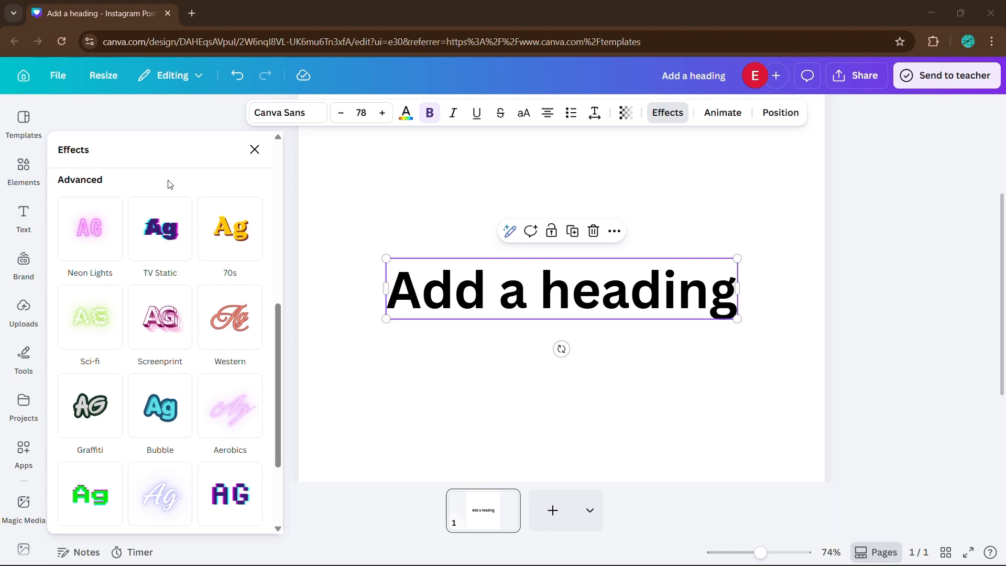
{"action": "left_click", "coordinate": [84, 238]}
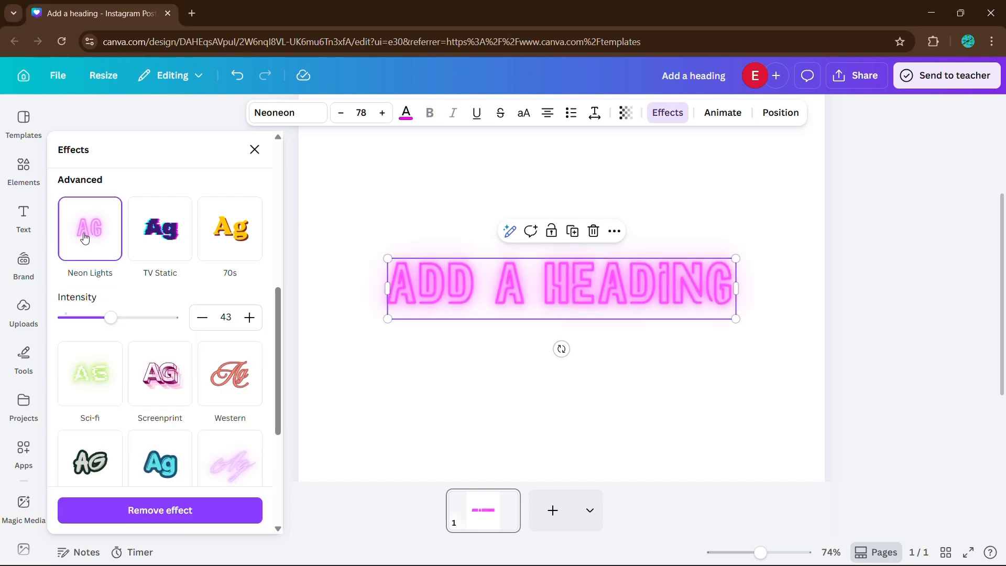
{"action": "left_click", "coordinate": [85, 238]}
{"action": "scroll", "coordinate": [127, 267], "scroll_direction": "up", "scroll_amount": 6}
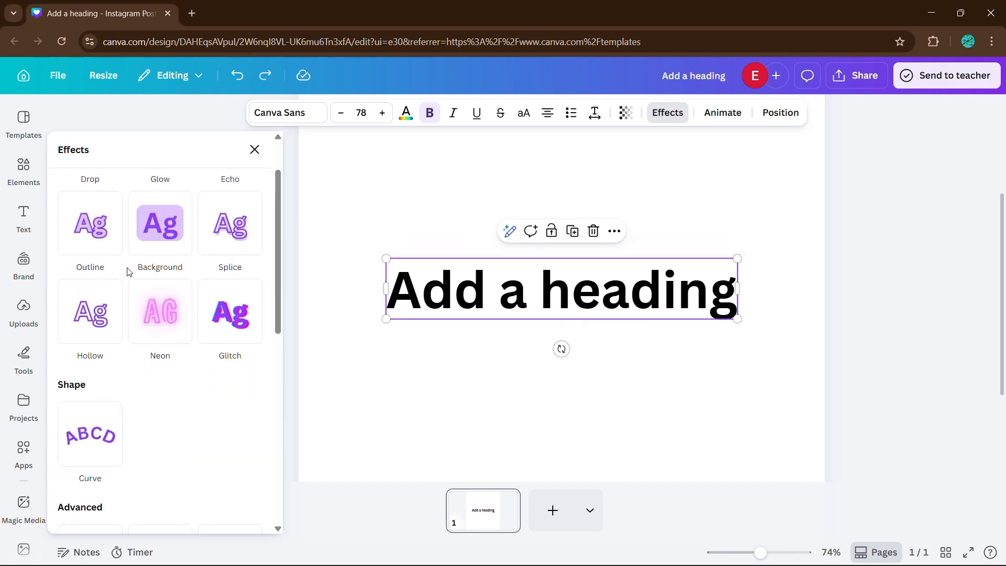
{"action": "left_click", "coordinate": [159, 325]}
{"action": "left_click", "coordinate": [161, 325]}
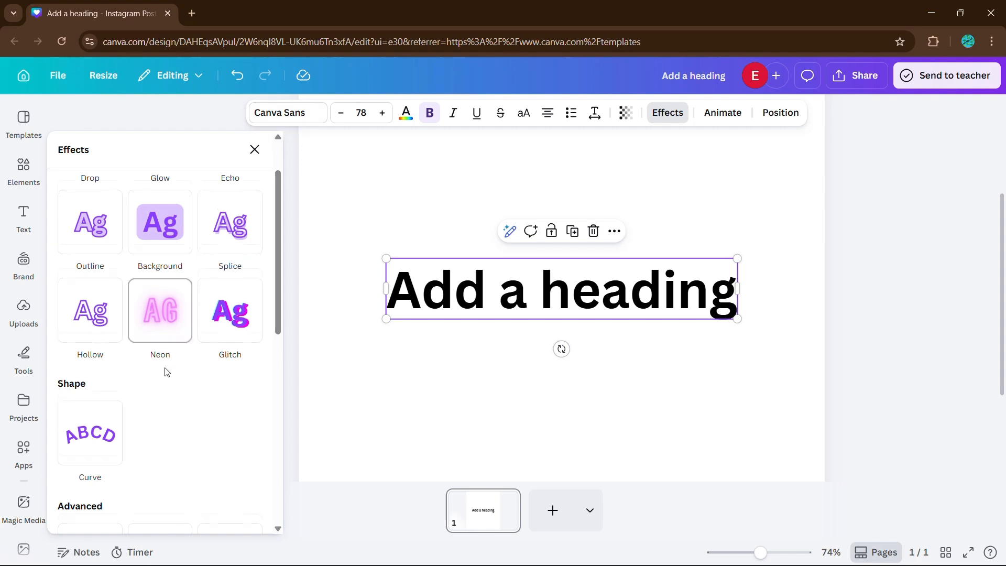
Step: Apply Neon Lights to the heading and glance at its Neoneon font
{"action": "scroll", "coordinate": [164, 371], "scroll_direction": "down", "scroll_amount": 4}
{"action": "left_click", "coordinate": [116, 361]}
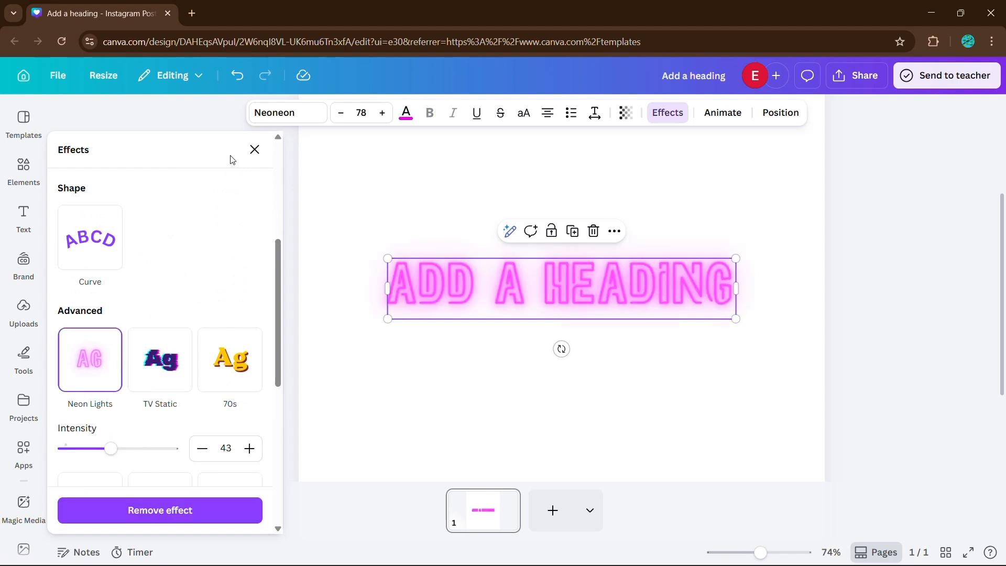
{"action": "left_click", "coordinate": [279, 120]}
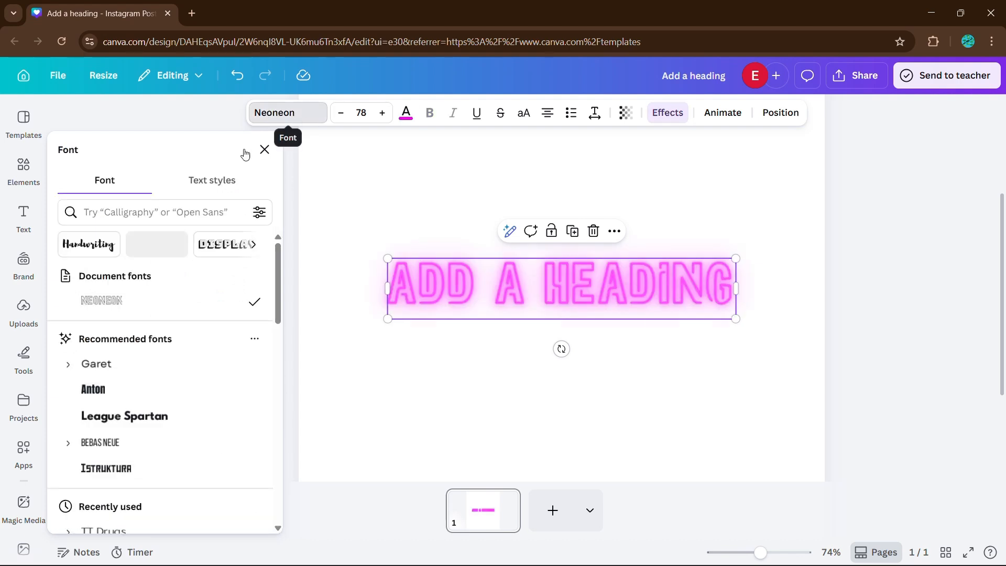
{"action": "left_click", "coordinate": [664, 117]}
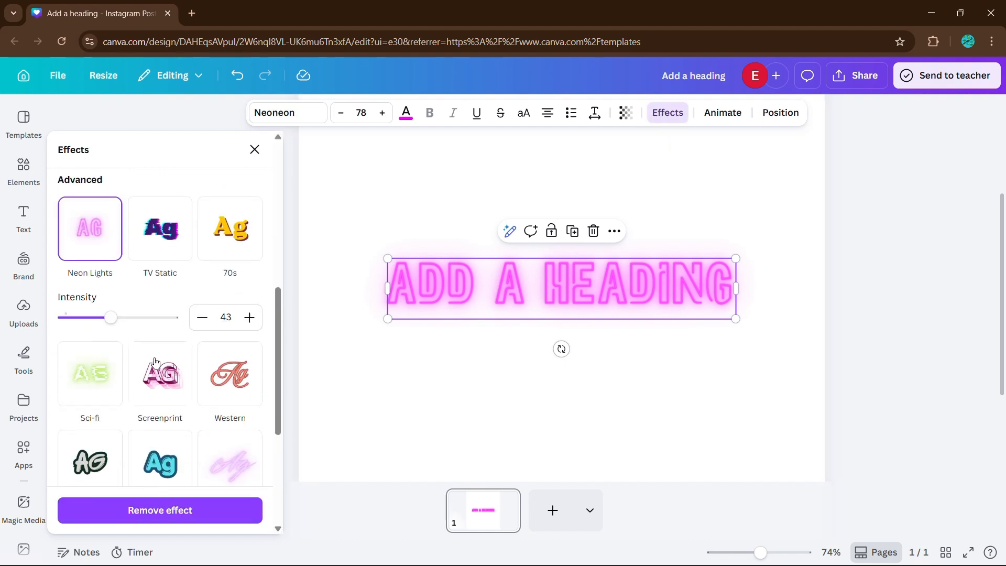
Step: Try TV Static on the heading, then toggle the 70s effect off and back on
{"action": "left_click", "coordinate": [177, 242]}
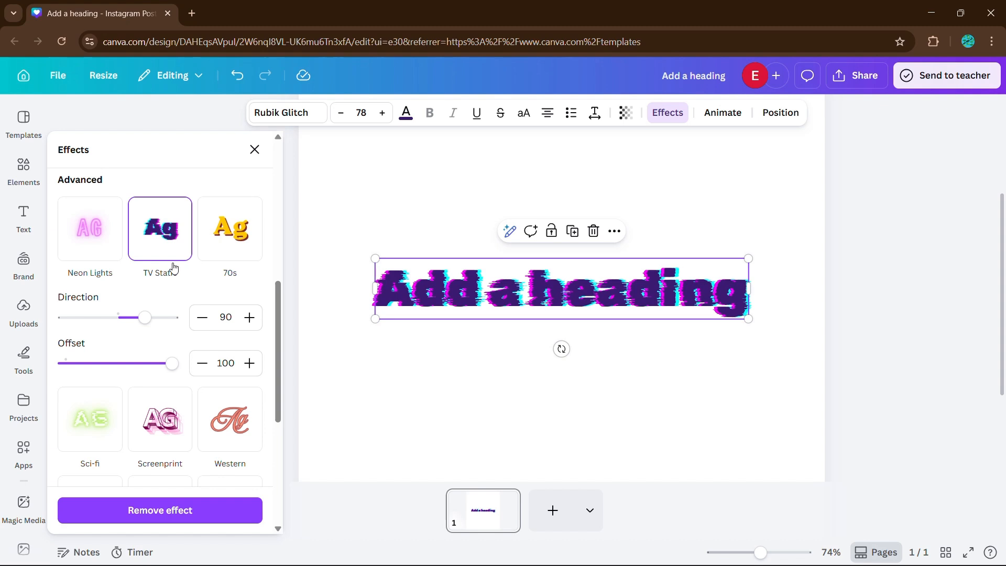
{"action": "left_click", "coordinate": [167, 250]}
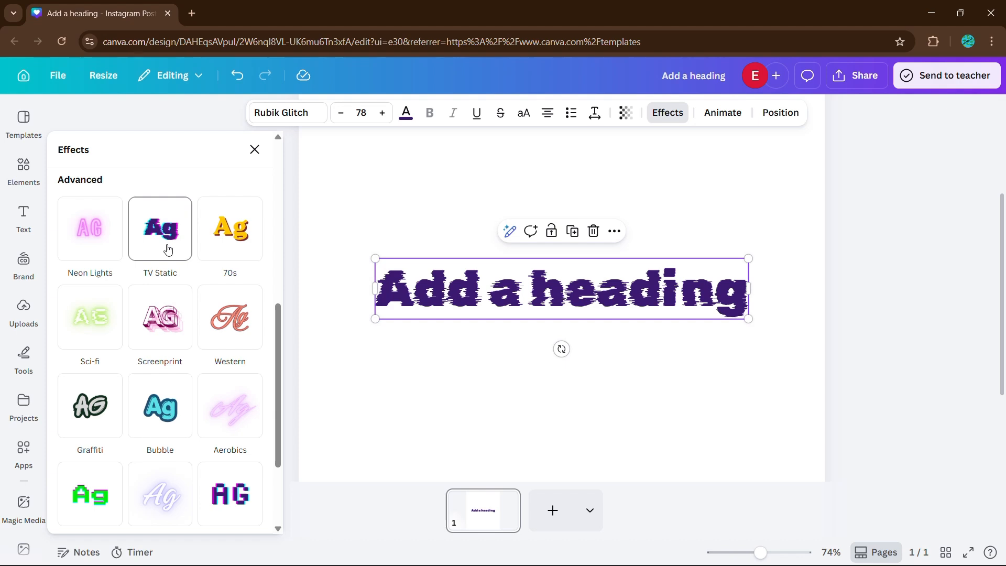
{"action": "left_click", "coordinate": [232, 232]}
{"action": "left_click", "coordinate": [232, 232]}
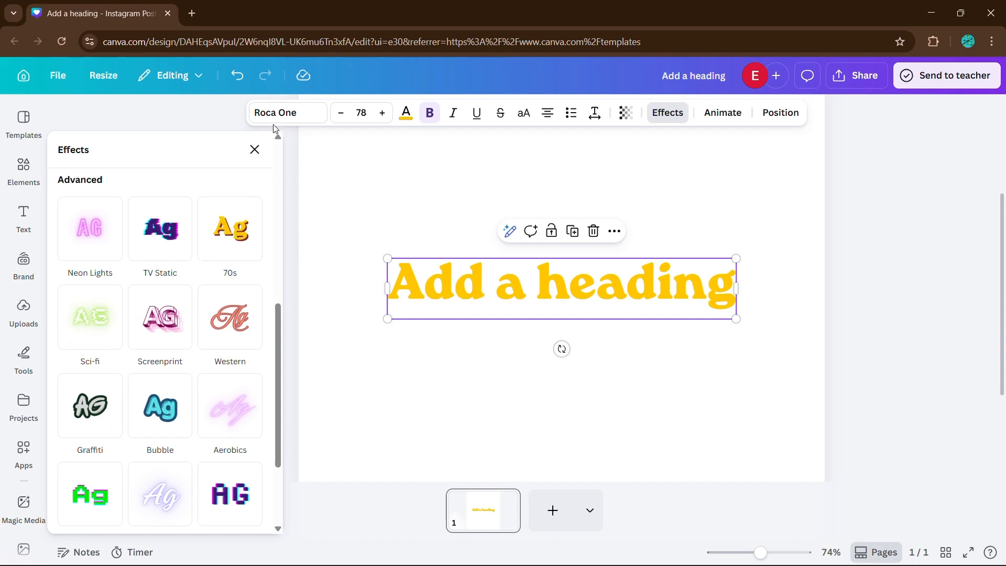
{"action": "left_click", "coordinate": [224, 238]}
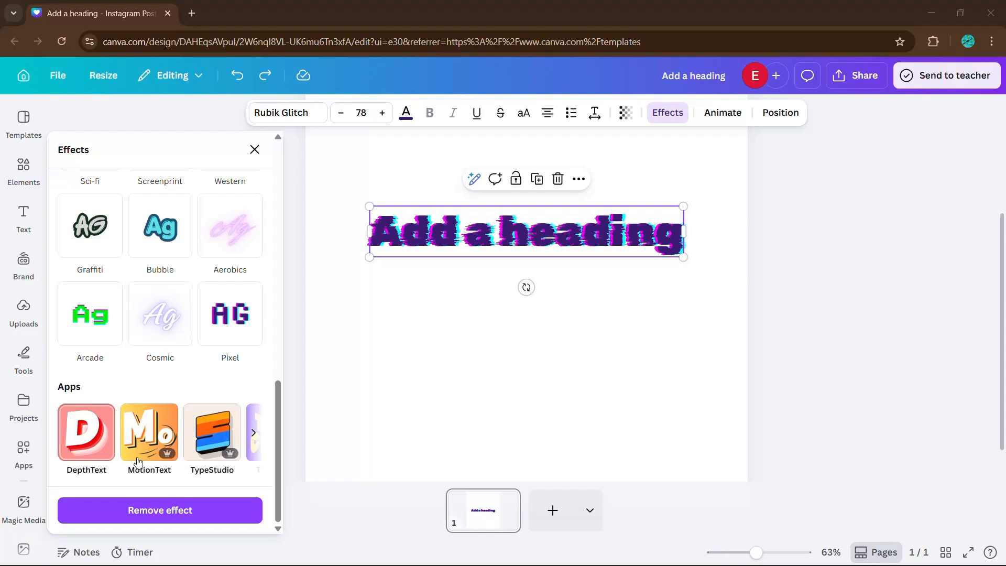
Step: Page forward and back through the text-effect apps carousel in the Effects panel
{"action": "left_click", "coordinate": [253, 435]}
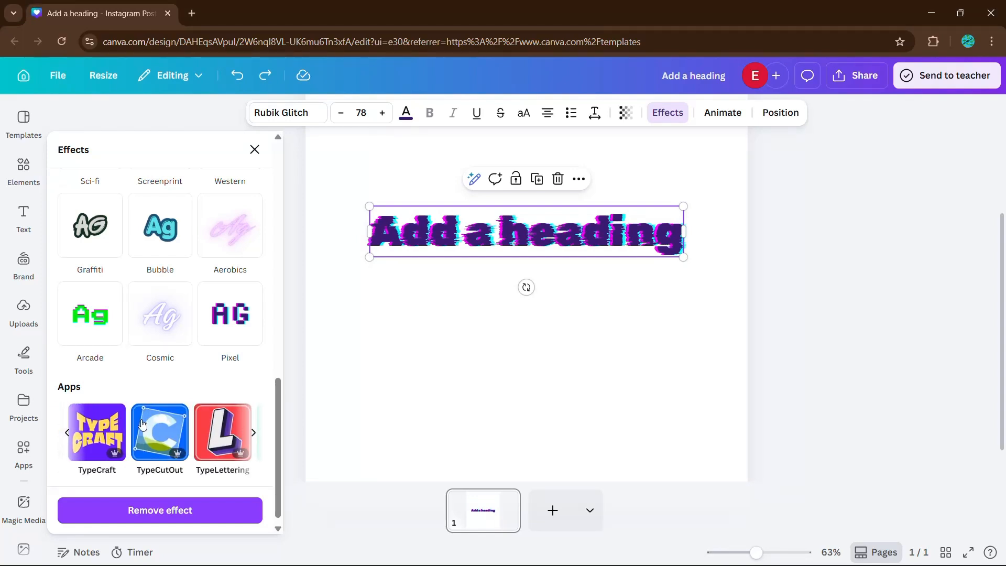
{"action": "left_click", "coordinate": [253, 435]}
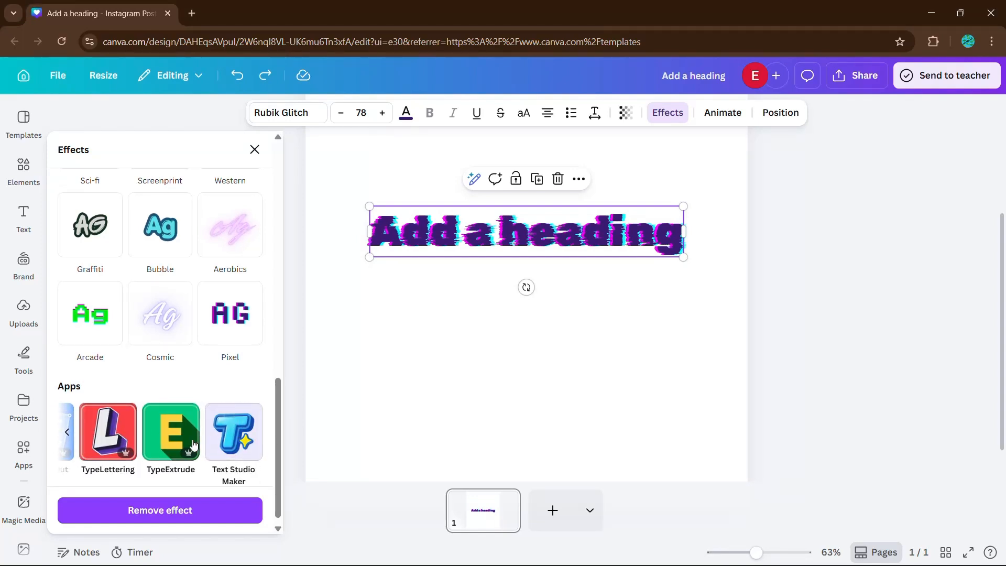
{"action": "left_click", "coordinate": [68, 431]}
{"action": "scroll", "coordinate": [93, 427], "scroll_direction": "up", "scroll_amount": 10}
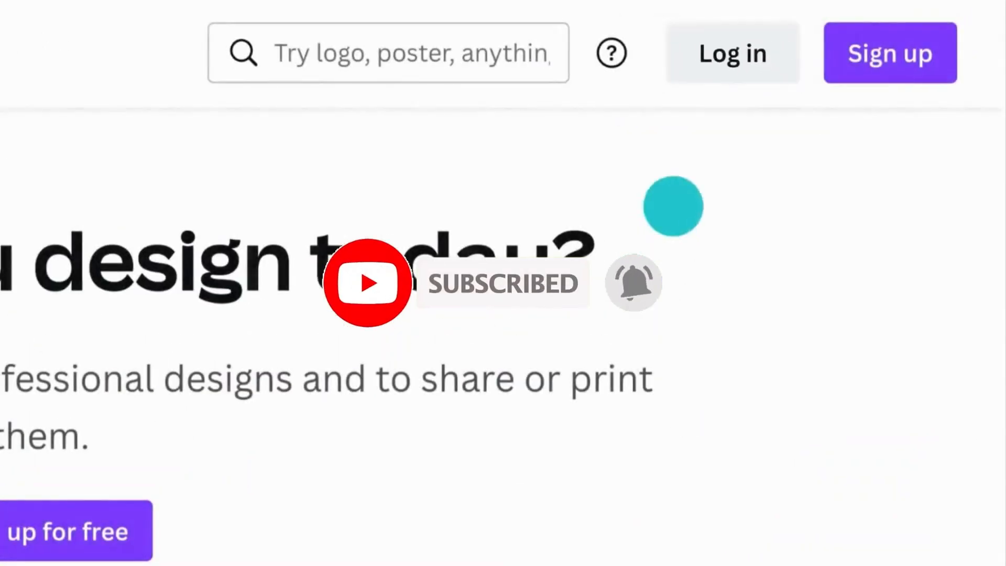
Step: Log in to Canva by continuing with the user's e-mail address
{"action": "left_click", "coordinate": [729, 59]}
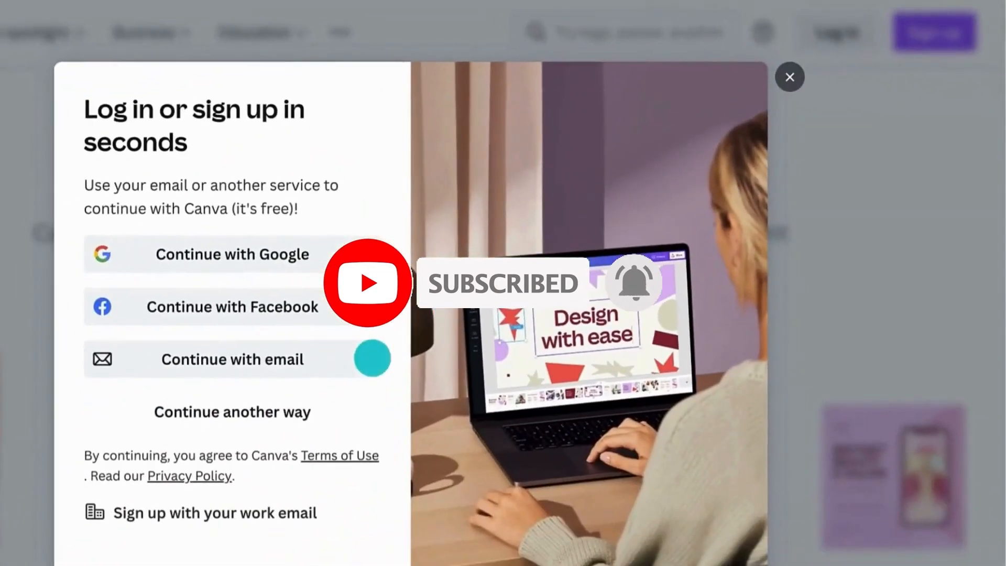
{"action": "left_click", "coordinate": [351, 370]}
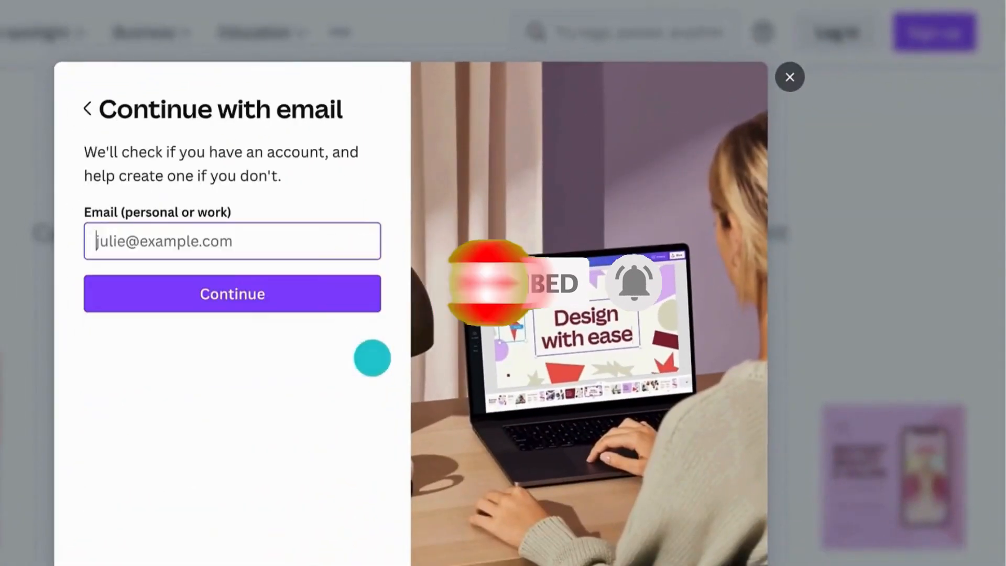
{"action": "left_click", "coordinate": [105, 238]}
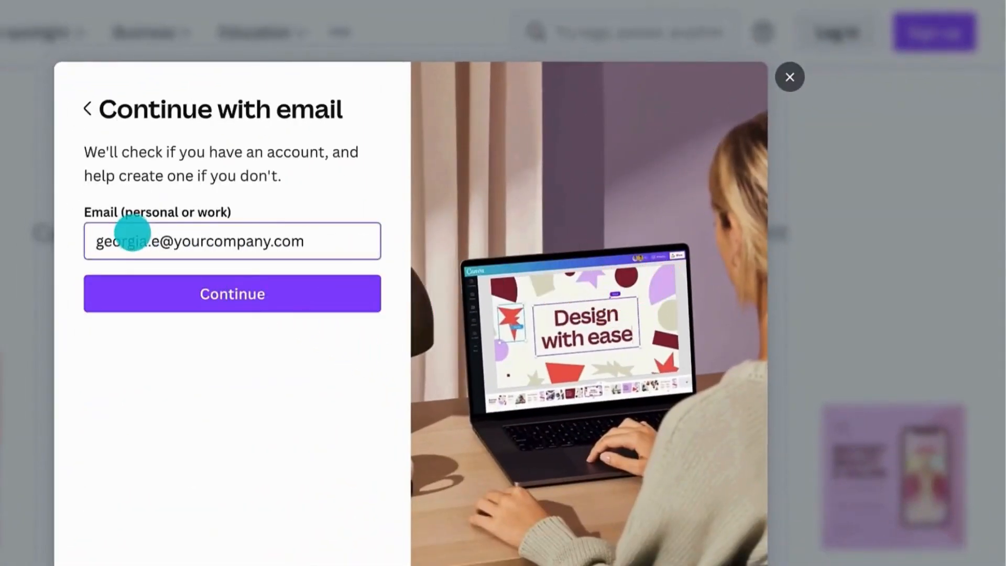
{"action": "left_click", "coordinate": [144, 280]}
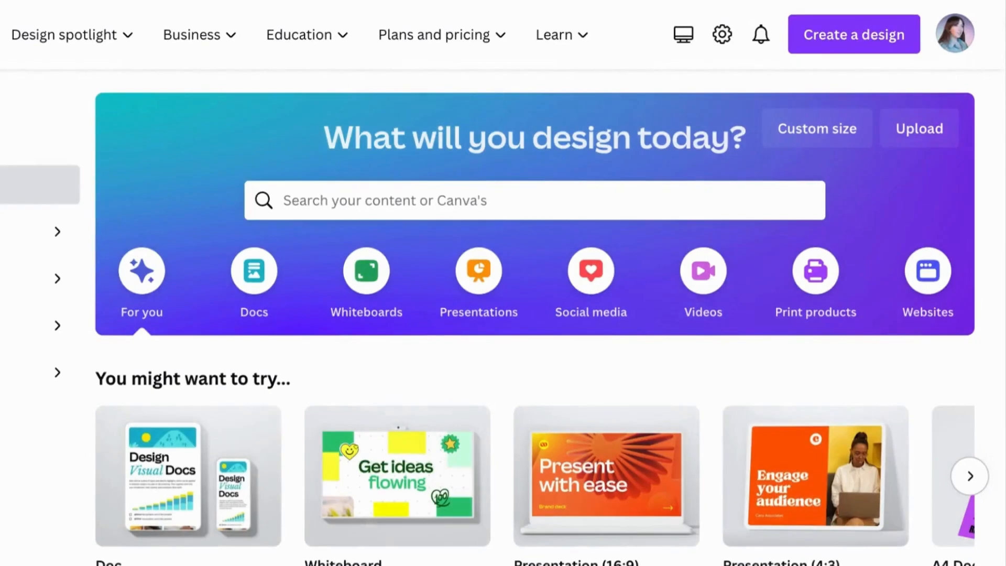